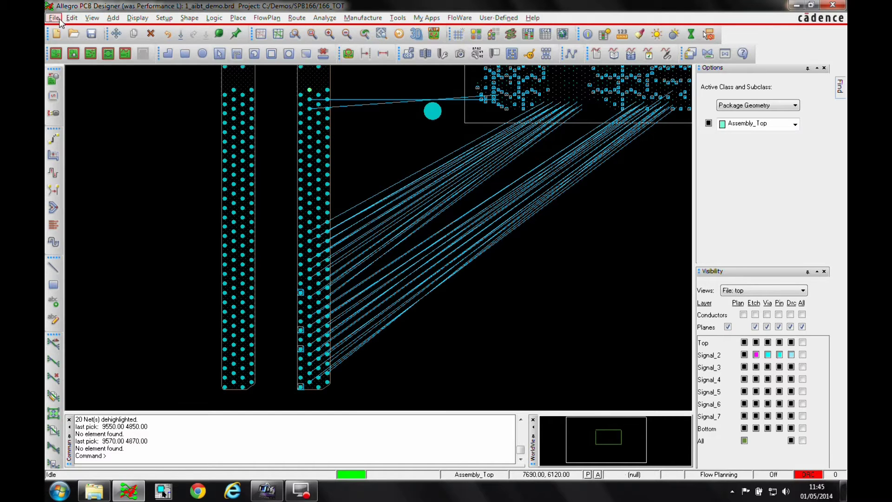
- Keep Allegro PCB Designer as the product edition with the Design Planning option checked
click(54, 17)
click(79, 196)
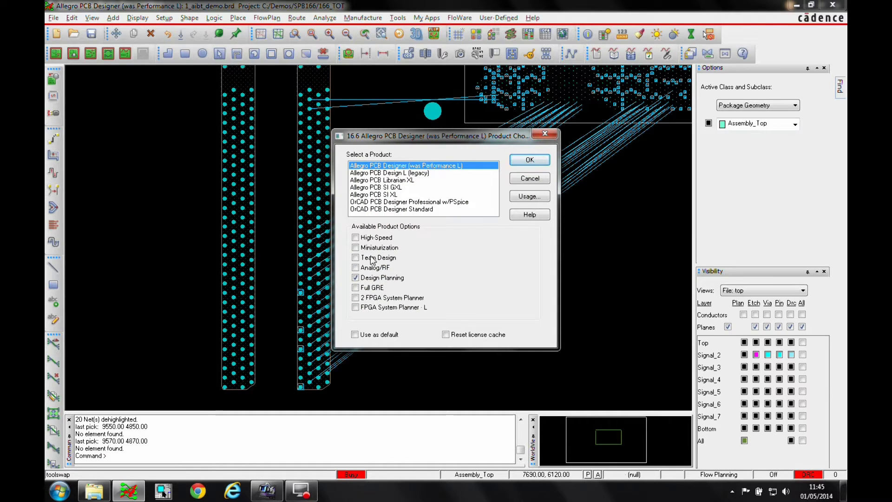
click(529, 160)
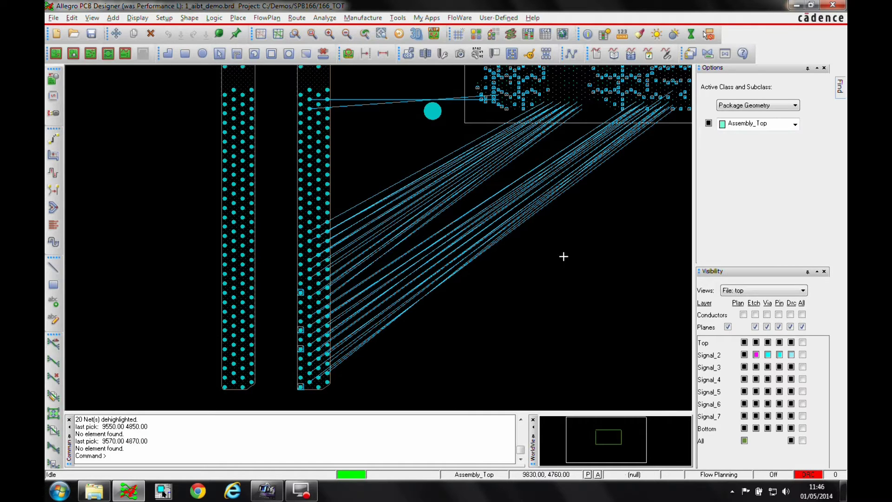
- Show the Signal_2 flow plan bundles with rat lines hidden, zoomed in on them
click(744, 355)
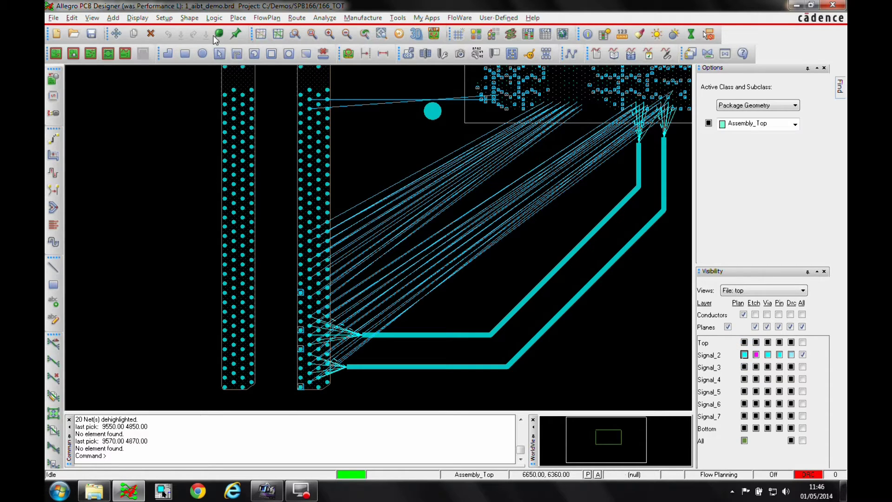
click(260, 33)
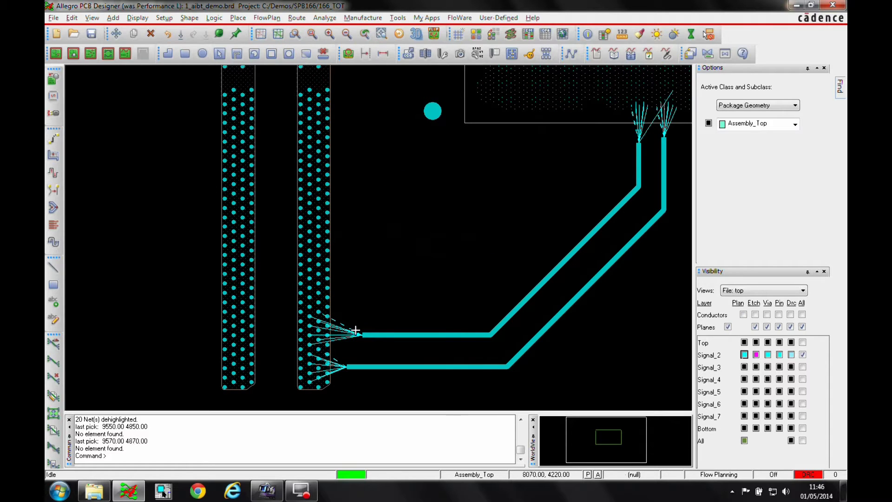
scroll(393, 365, up, 2)
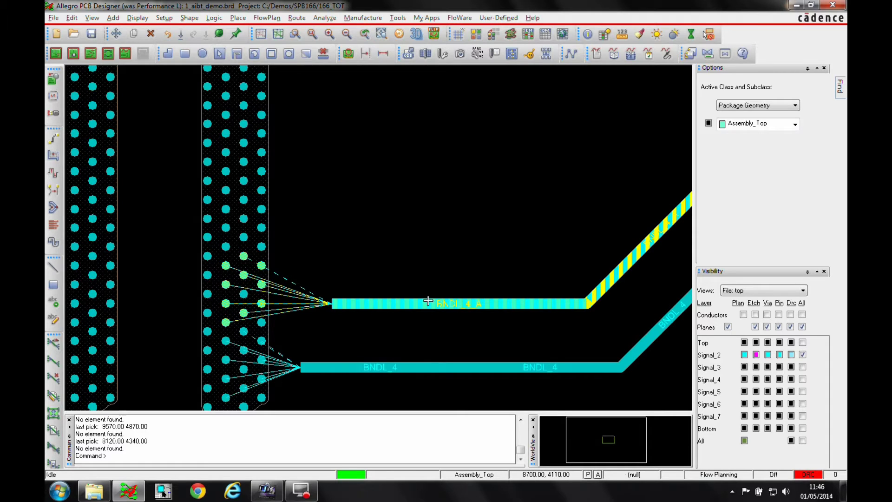
- Move BNDL_4_A's end vertex up toward the connector pins and shift its bend
drag(332, 302, 316, 290)
drag(587, 304, 602, 289)
right_click(421, 228)
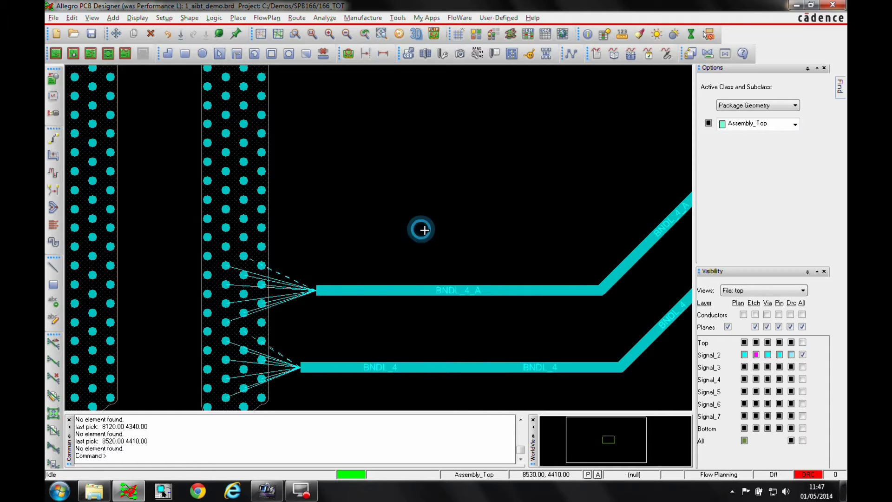
click(413, 221)
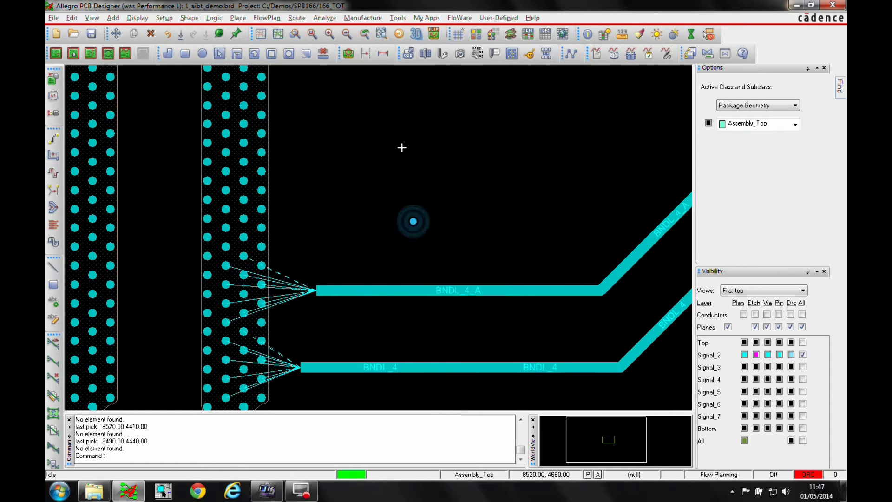
- Open a split view and frame both bundles' connector-end fanouts in it
click(92, 18)
click(114, 196)
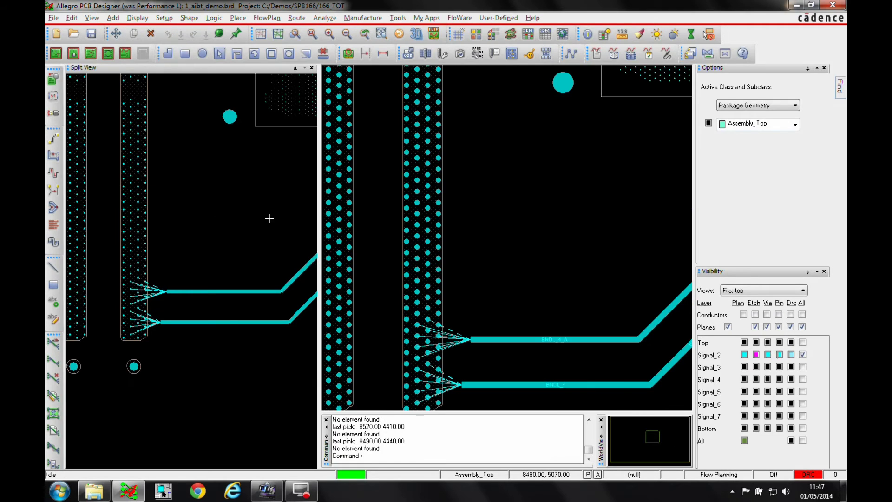
scroll(116, 312, up, 5)
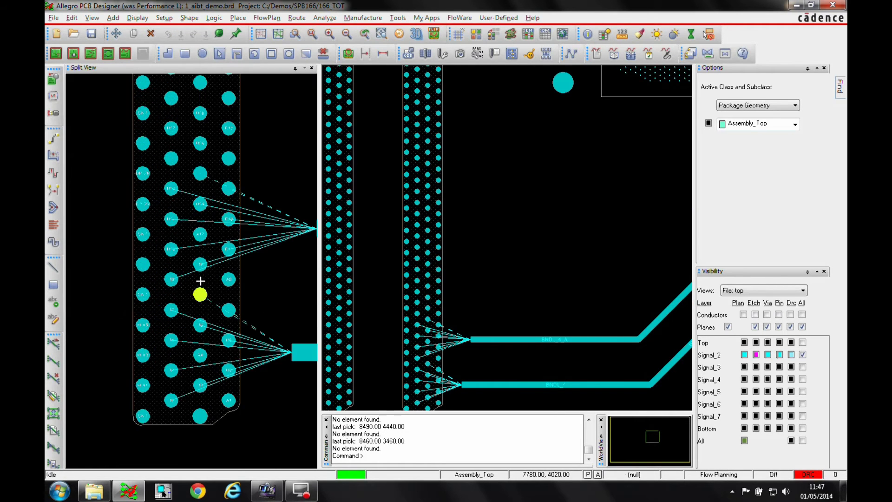
scroll(229, 271, down, 2)
click(256, 282)
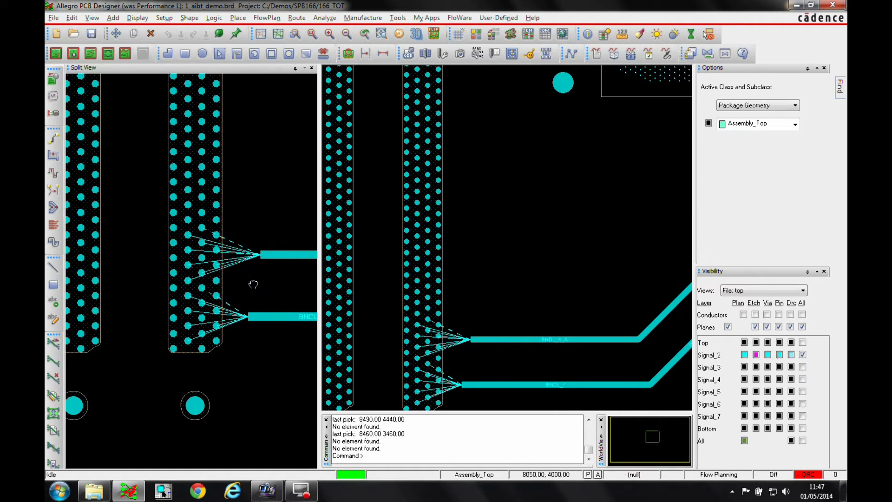
middle_drag(253, 284, 232, 266)
- Zoom the main canvas onto the bundles' fan-out into the FPGA package pins
scroll(232, 263, up, 2)
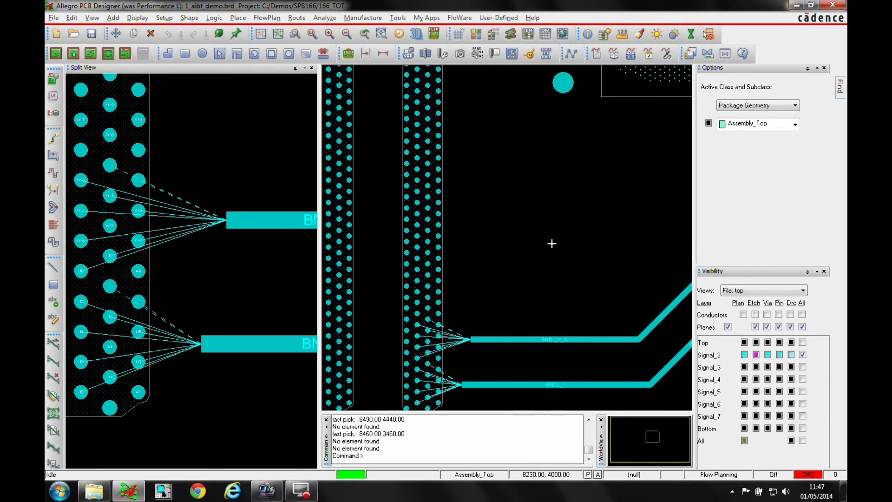
scroll(636, 194, down, 2)
scroll(499, 193, up, 3)
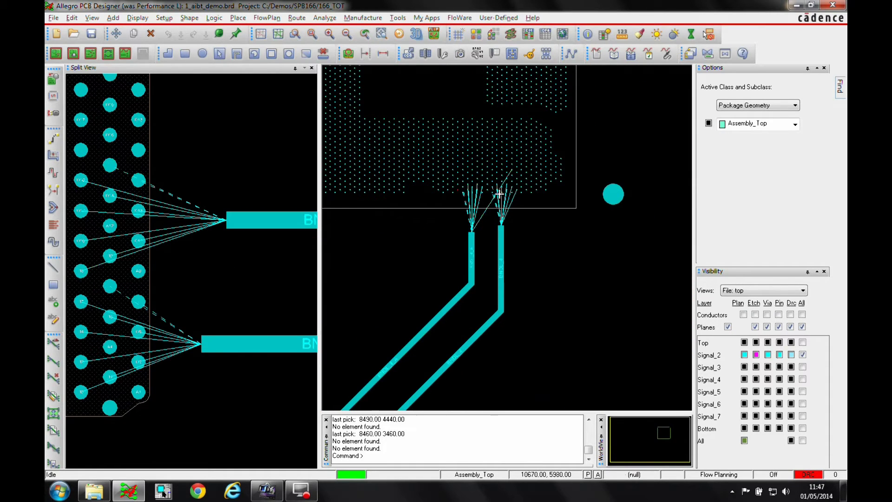
scroll(499, 194, up, 1)
click(576, 319)
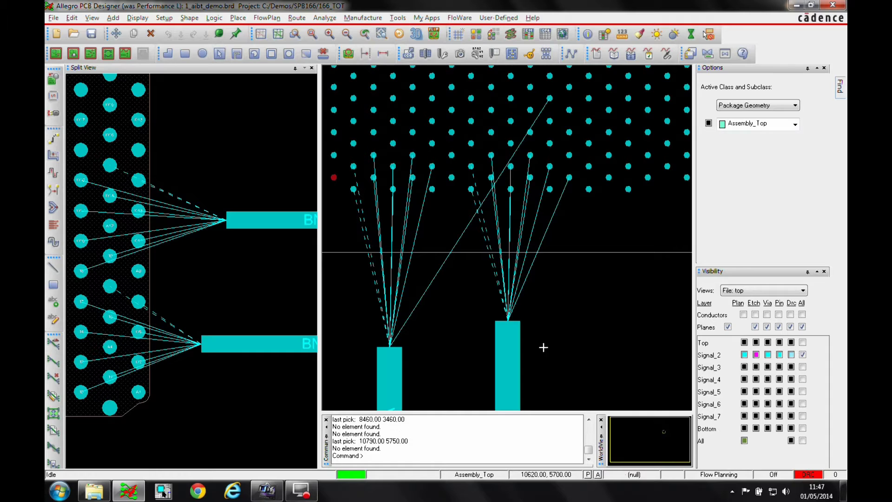
- Window-select the FPGA ends of both bundles and run Auto-I. BreakOut Both Ends
click(108, 55)
drag(359, 367, 578, 376)
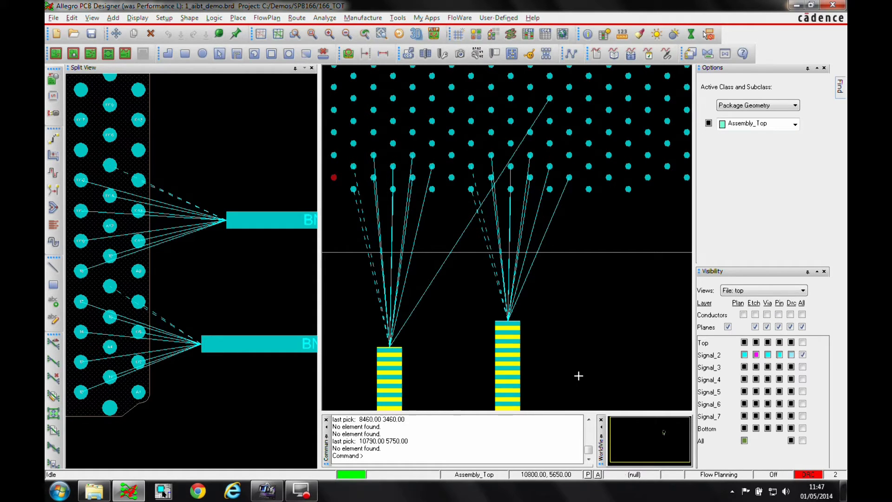
right_click(511, 362)
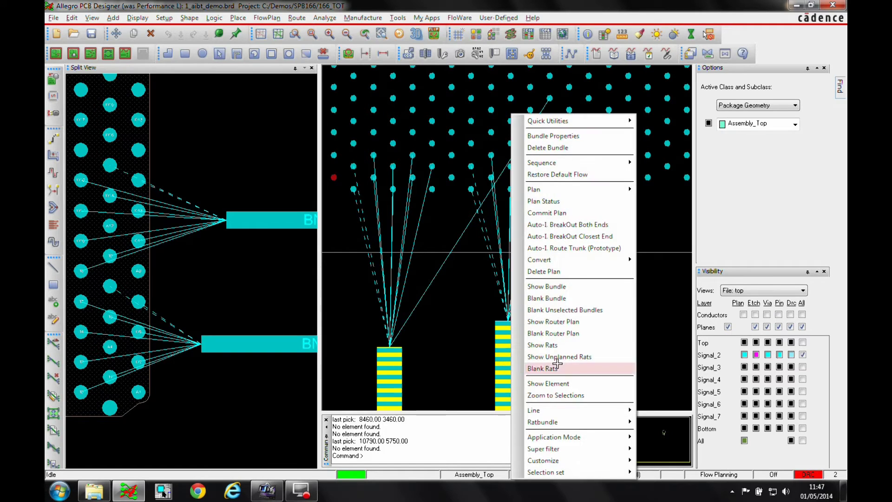
click(583, 226)
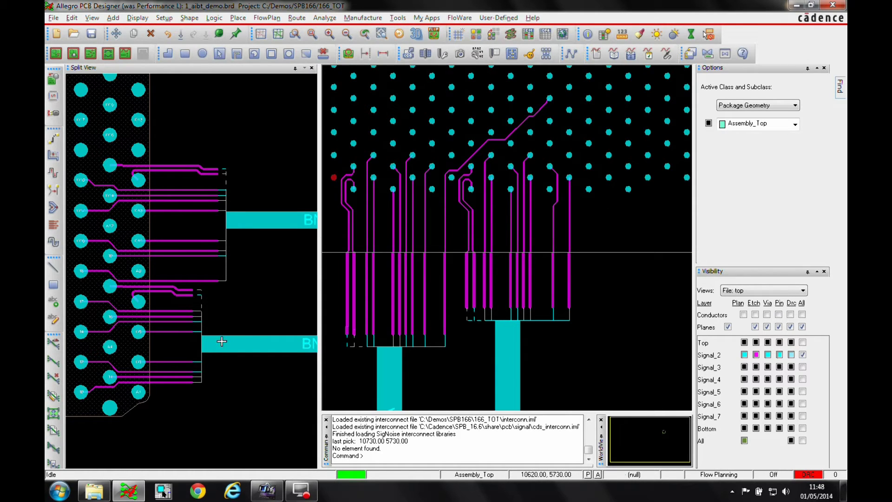
- Start Sequence > Edit on the bundle's flow and swap the first pair of neighbouring rakes
right_click(250, 343)
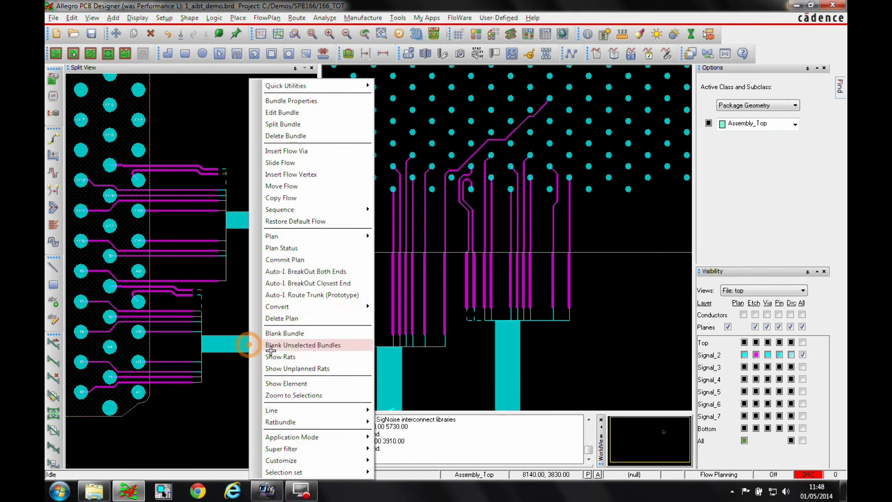
click(225, 311)
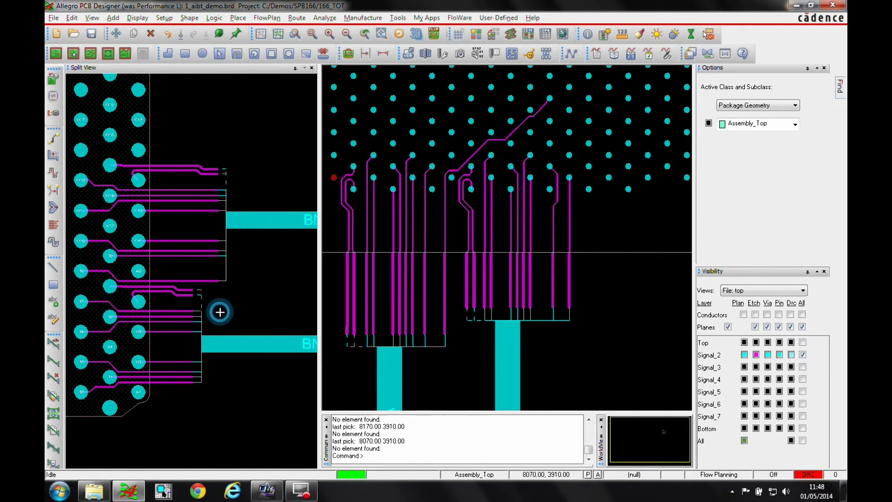
right_click(507, 340)
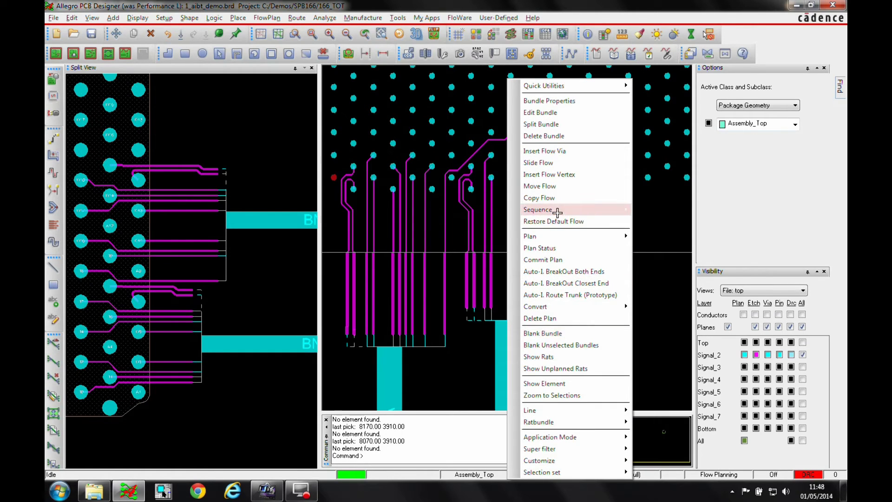
mouse_move(556, 211)
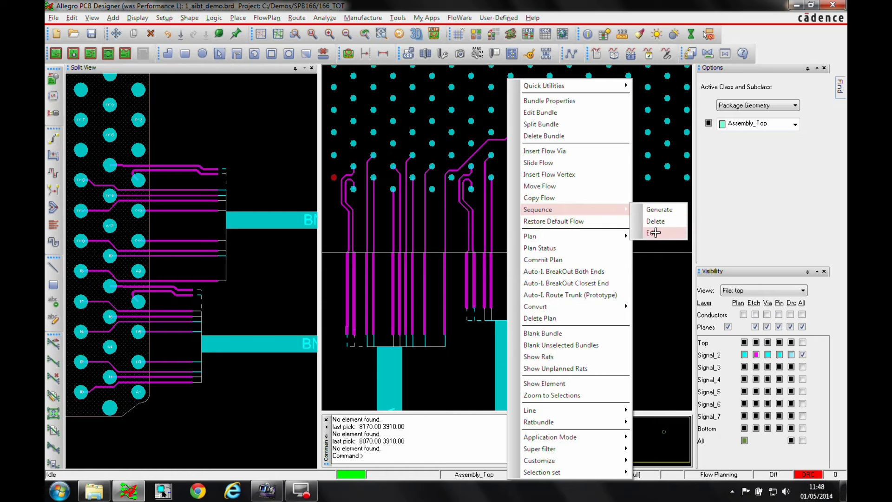
click(655, 233)
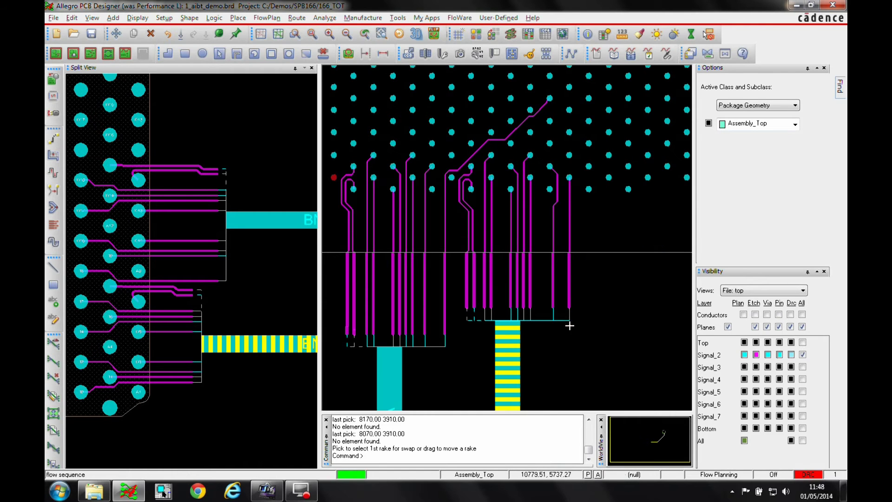
click(525, 310)
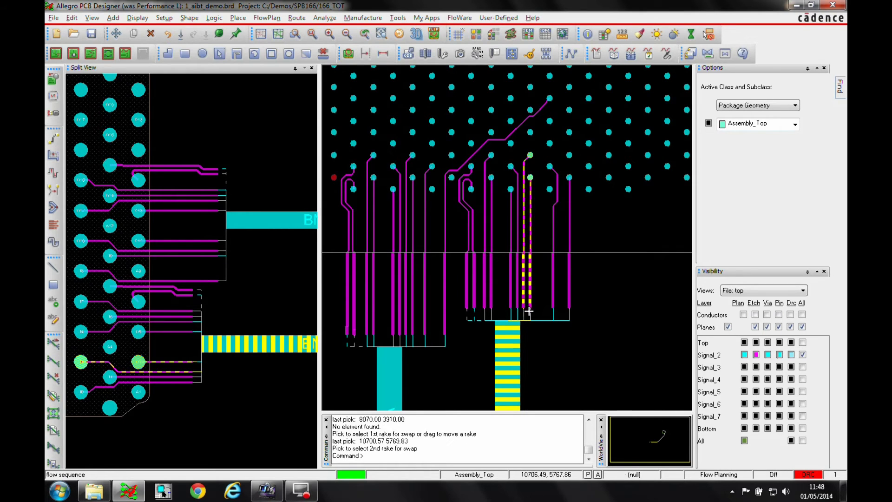
click(530, 311)
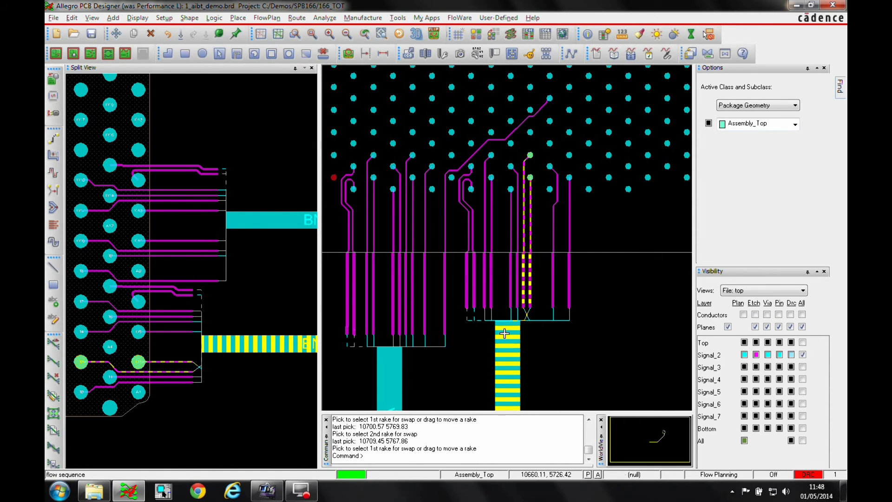
- Swap the next pair of neighbouring rakes and finish the sequence edit
click(519, 311)
click(513, 312)
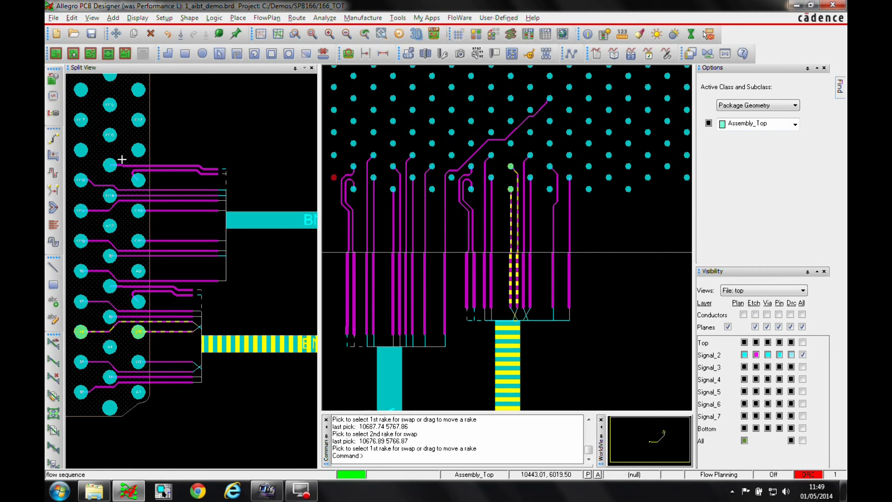
right_click(590, 278)
click(617, 282)
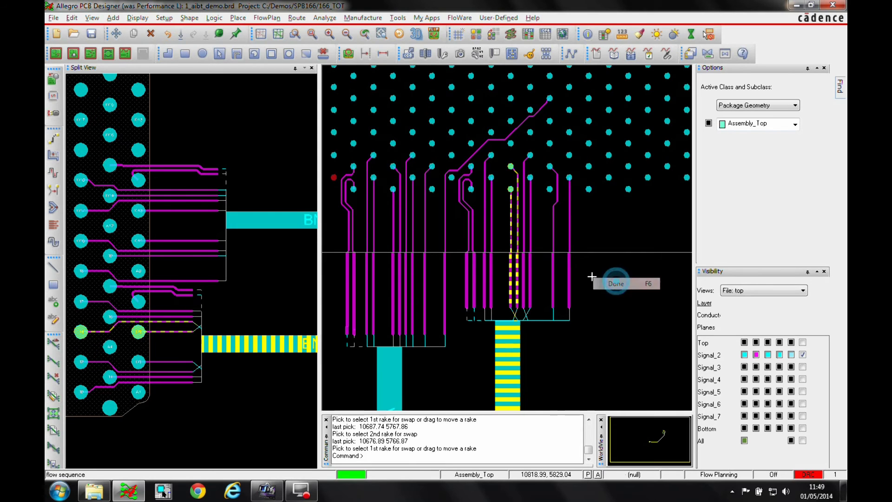
- Re-run Auto-I. BreakOut Both Ends on the resequenced bundle and clear the selection
right_click(508, 338)
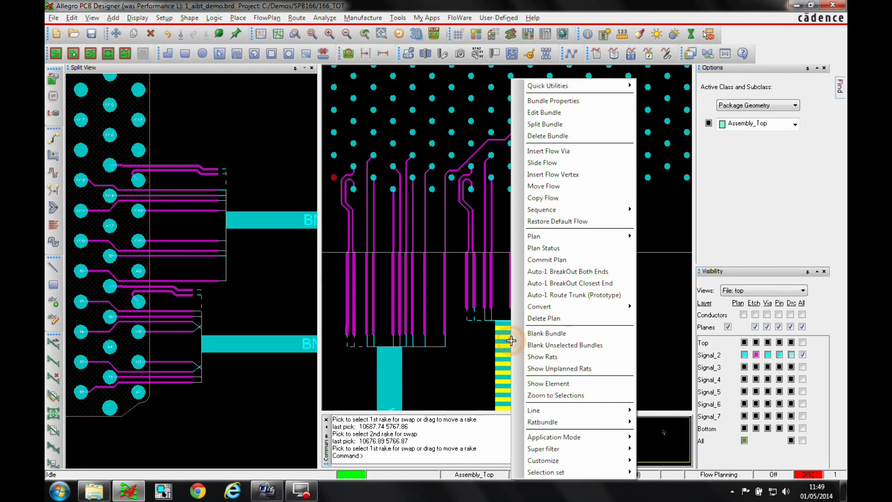
click(569, 272)
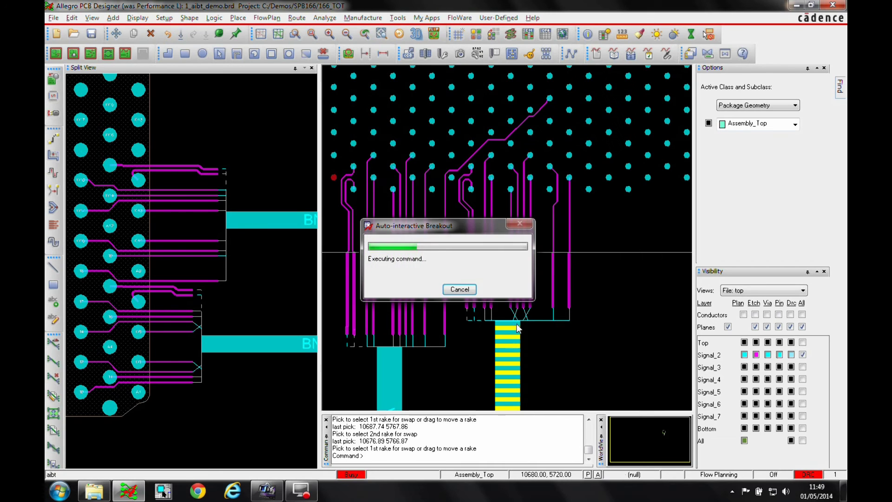
click(632, 309)
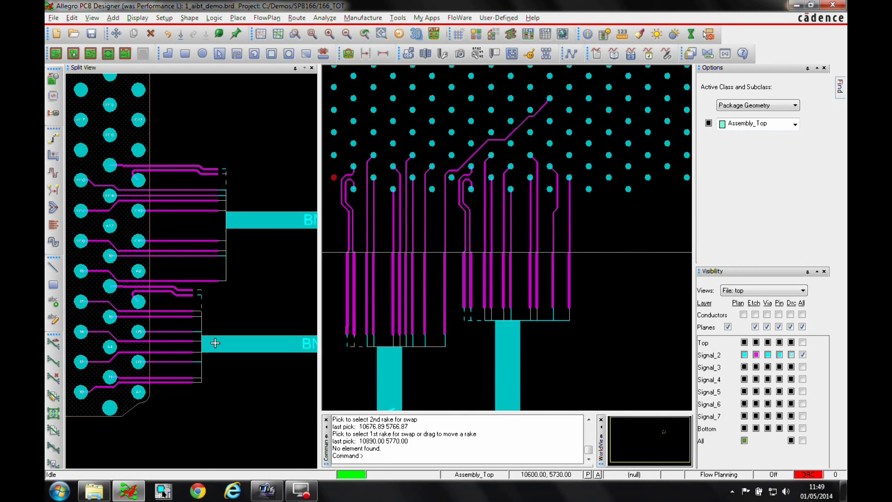
click(592, 336)
- Route the bundle trunk with Auto-I. Route Trunk (Prototype), deselect it, and hide Signal_2 Plan
right_click(506, 340)
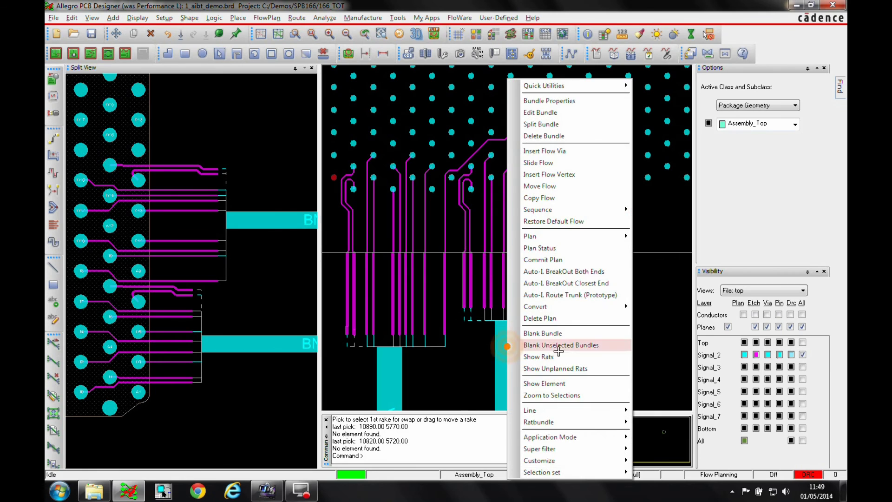
click(573, 294)
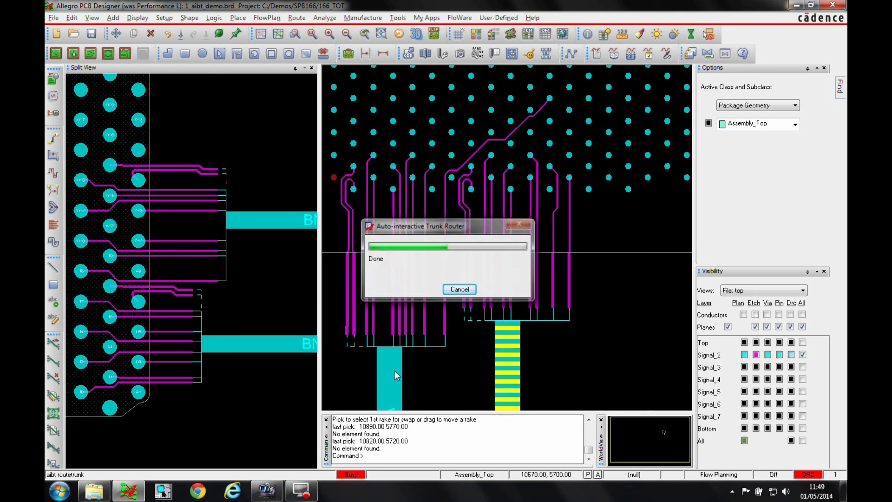
click(592, 367)
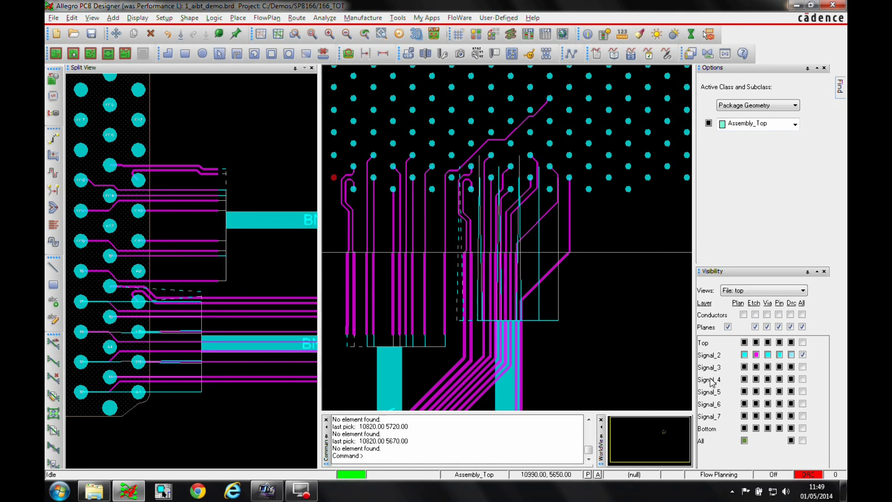
click(744, 354)
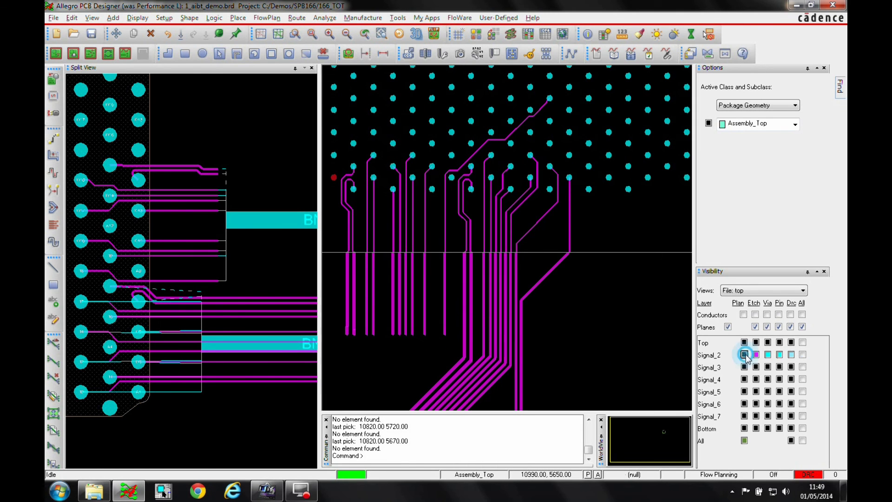
- Pan along the routed trunk to inspect its diagonal run of magenta Signal_2 traces
click(557, 348)
scroll(557, 350, down, 4)
key(Down)
key(Down)
key(Down)
key(Down)
key(Left)
key(Left)
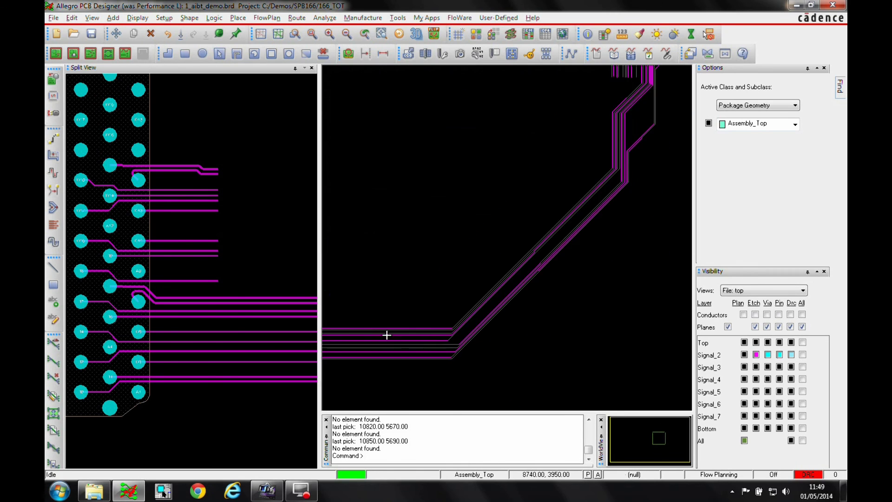
key(Right)
key(Right)
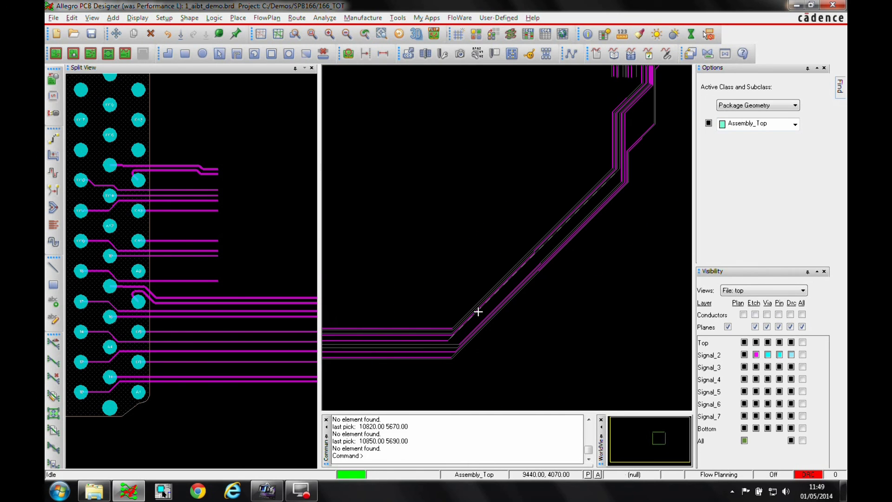